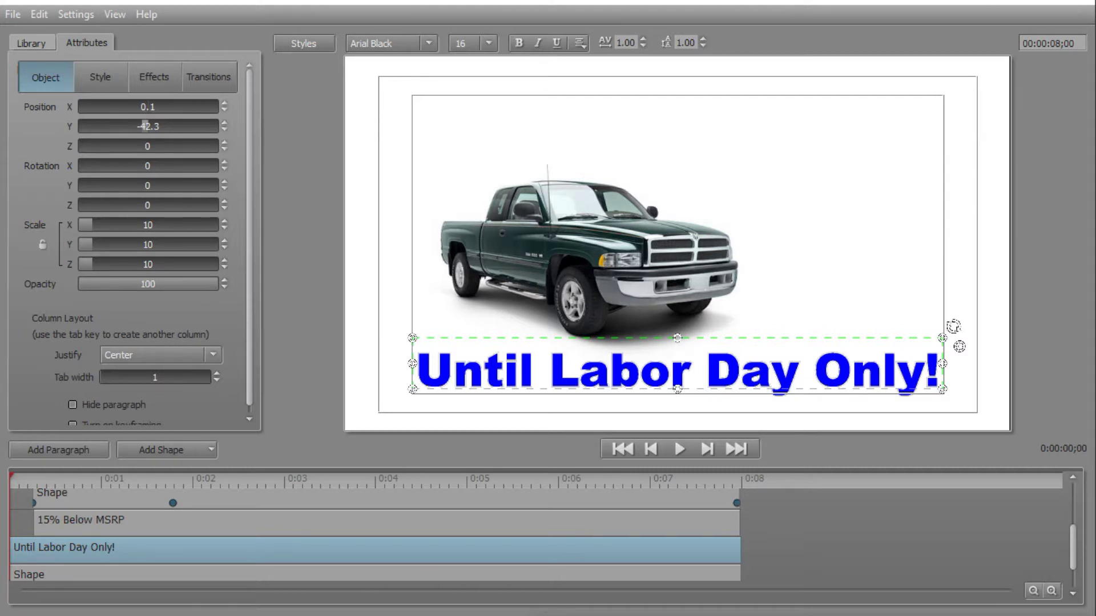
- Play the title animation for a preview, stop it, and return to the start of the timeline
{"action": "left_click", "coordinate": [675, 450]}
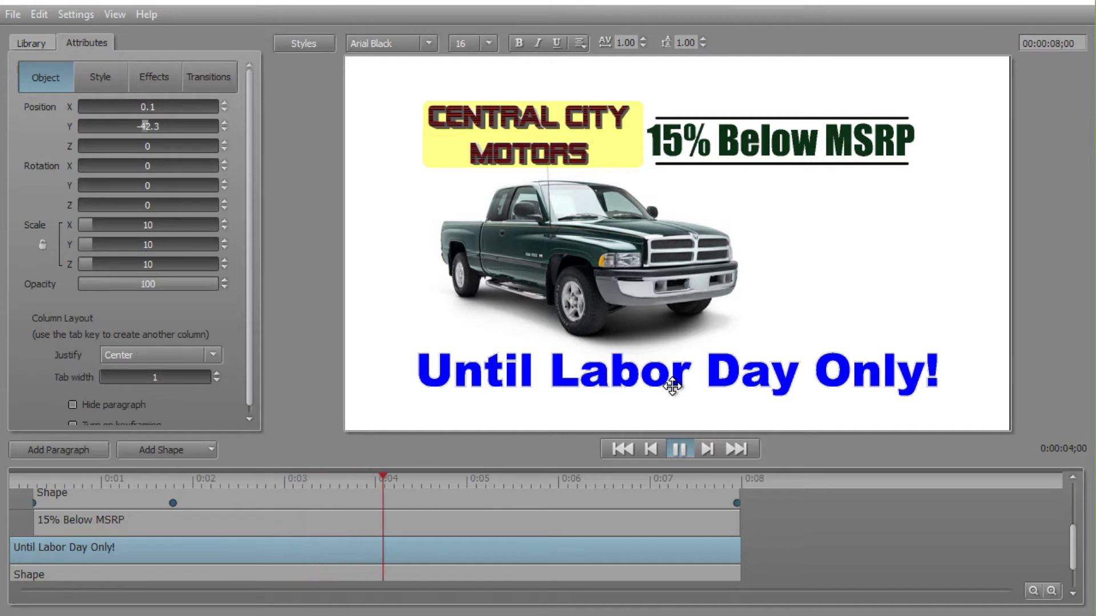
{"action": "left_click", "coordinate": [679, 451]}
{"action": "left_click", "coordinate": [622, 450]}
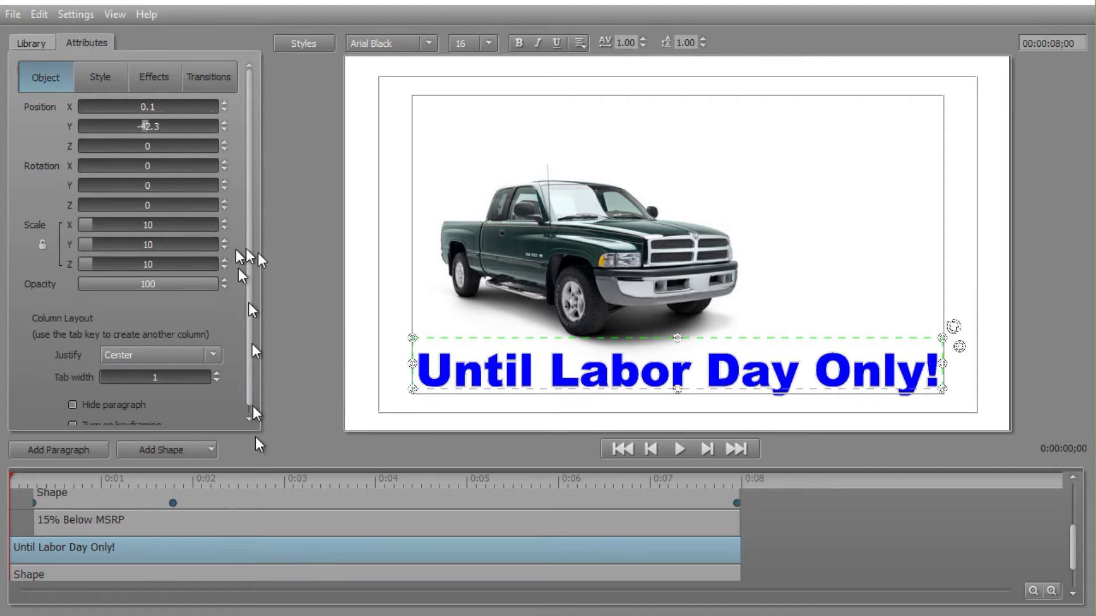
- Apply the Cannon preset of the Float And Pop animation transition from the library to the "Until Labor Day Only!" paragraph
{"action": "left_click", "coordinate": [41, 44]}
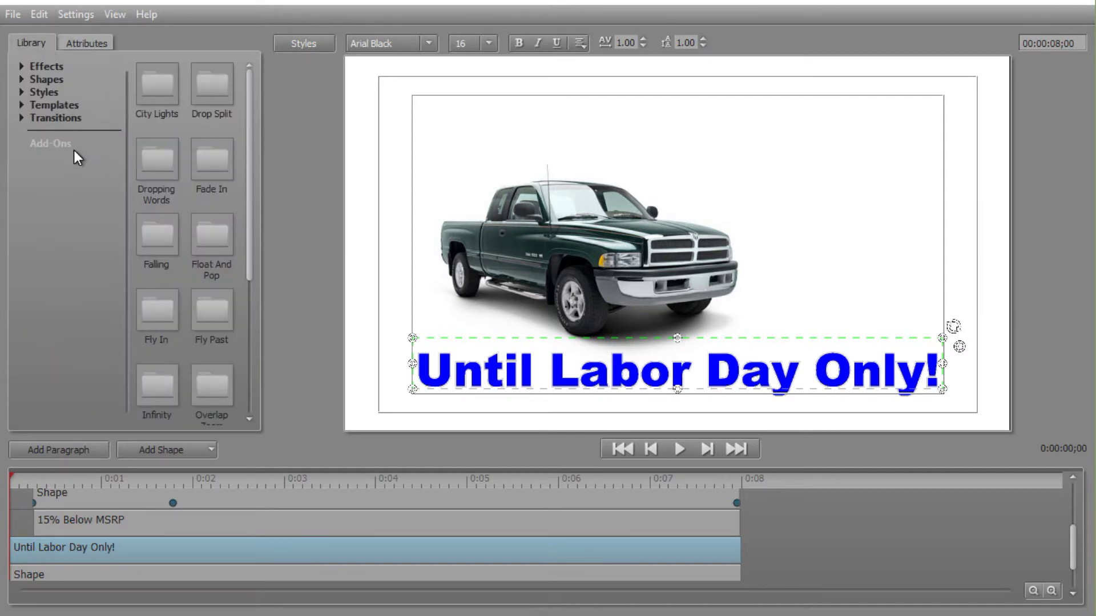
{"action": "left_click", "coordinate": [21, 118]}
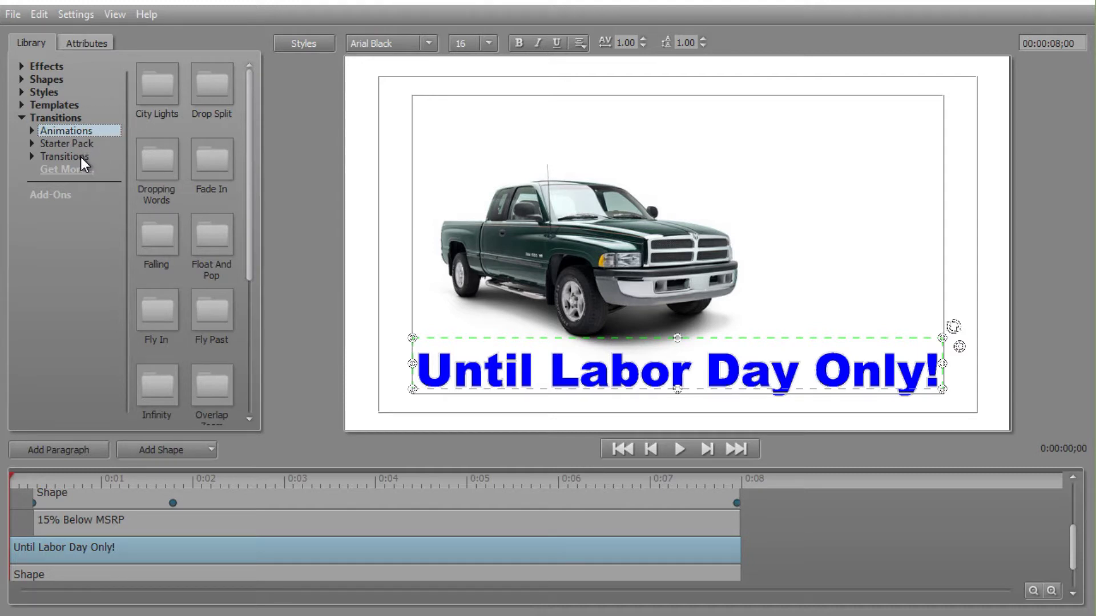
{"action": "left_click", "coordinate": [64, 117]}
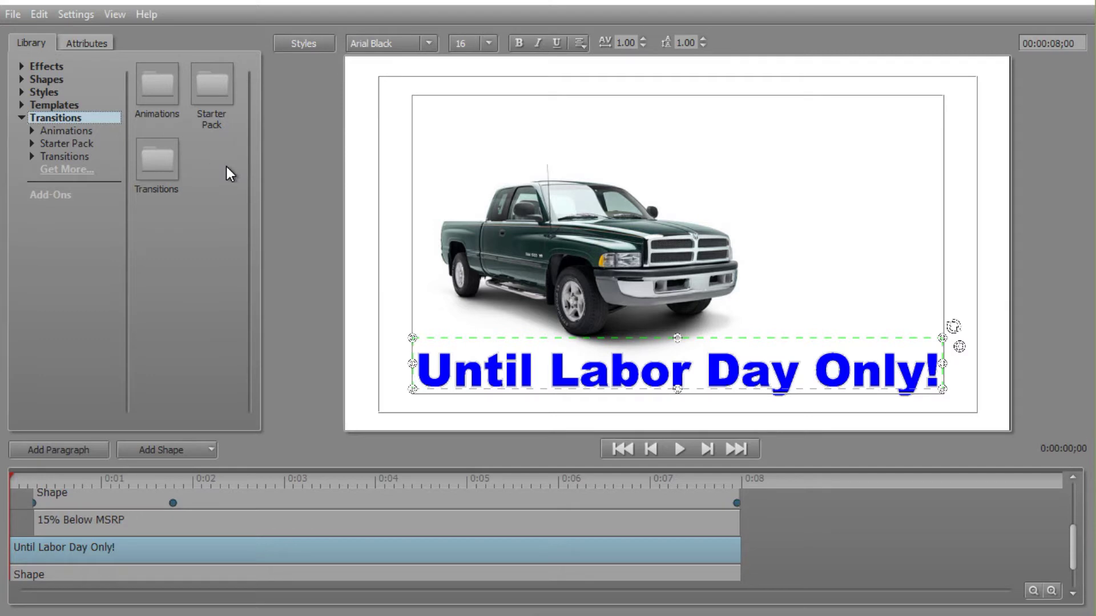
{"action": "left_click", "coordinate": [31, 130]}
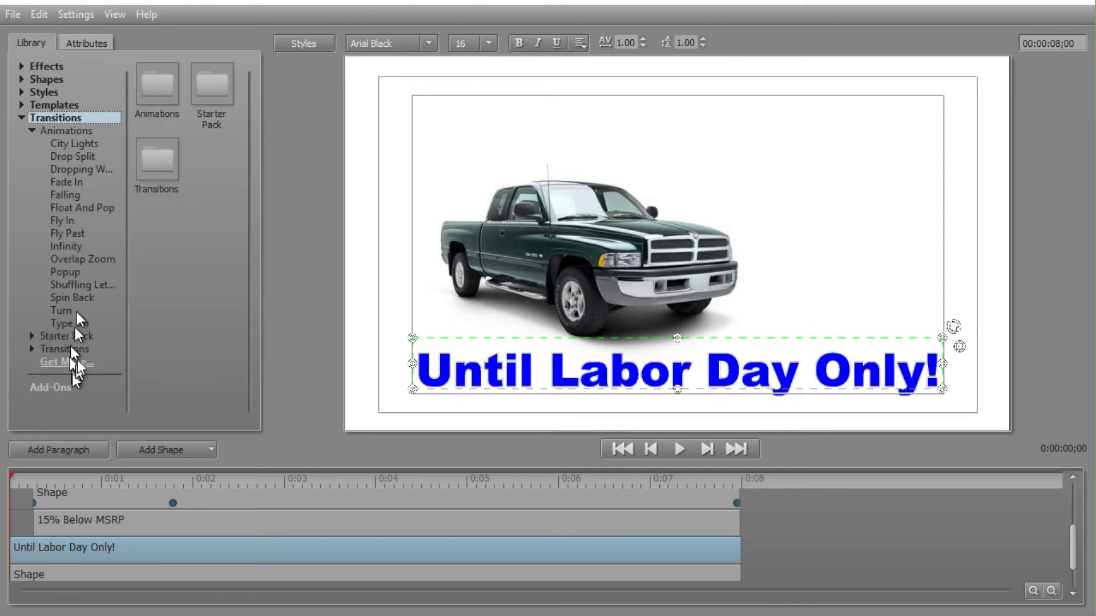
{"action": "left_click", "coordinate": [80, 131]}
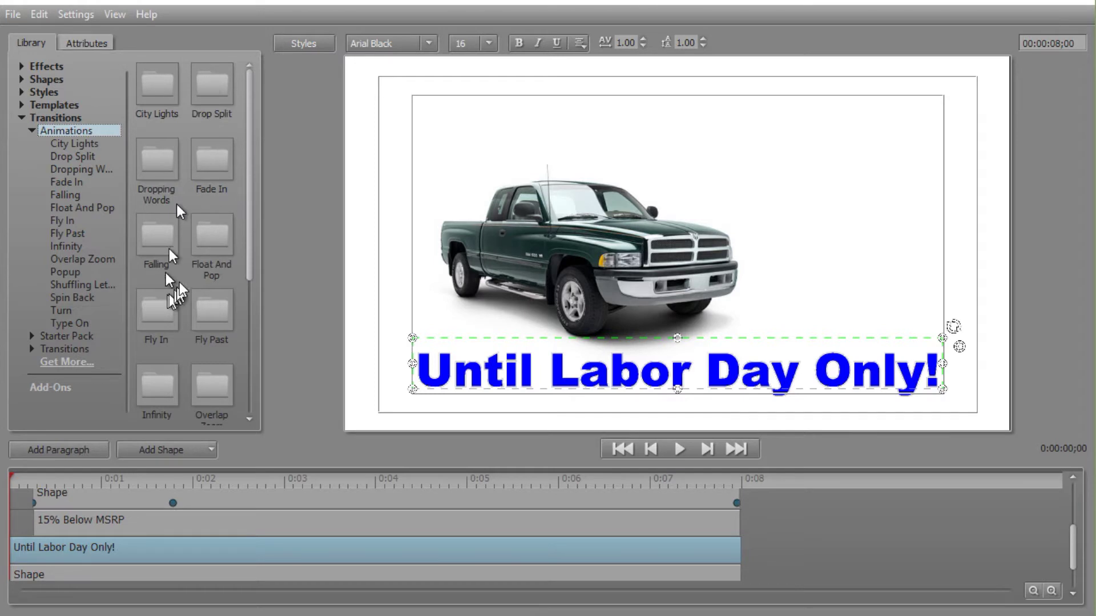
{"action": "left_click", "coordinate": [79, 210]}
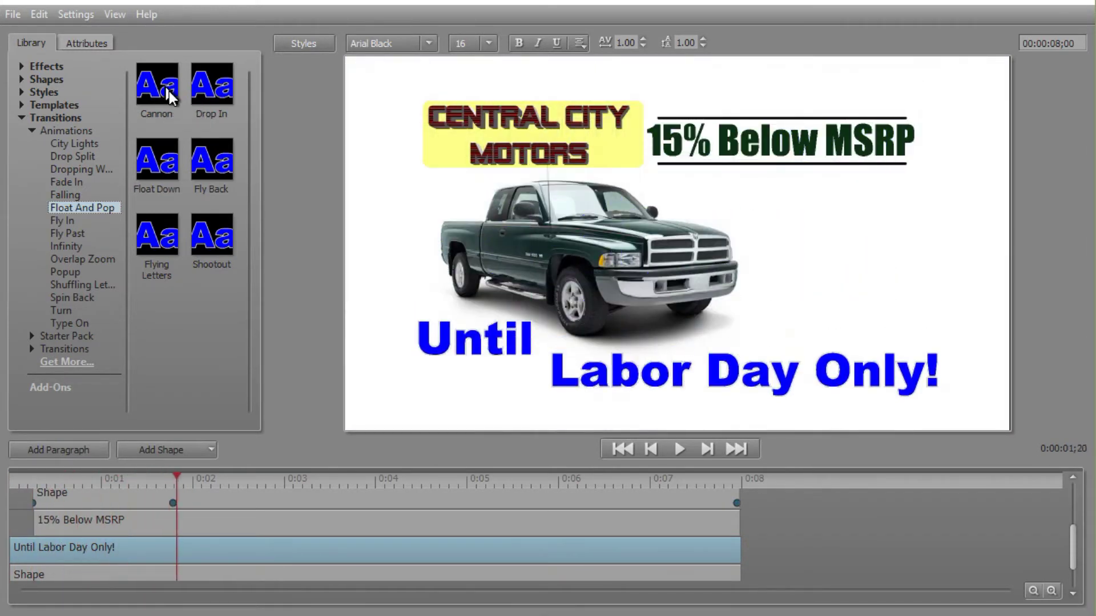
{"action": "double_click", "coordinate": [165, 92]}
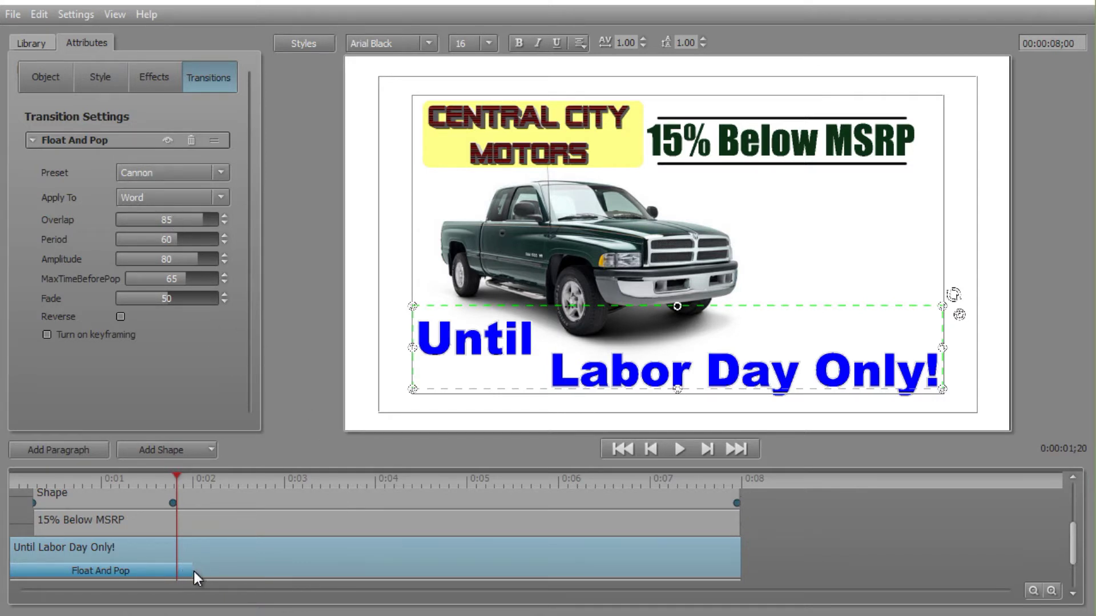
- Extend the Float And Pop transition to about 7 seconds and scrub through the timeline to preview it
{"action": "left_click_drag", "start_coordinate": [191, 572], "coordinate": [646, 575]}
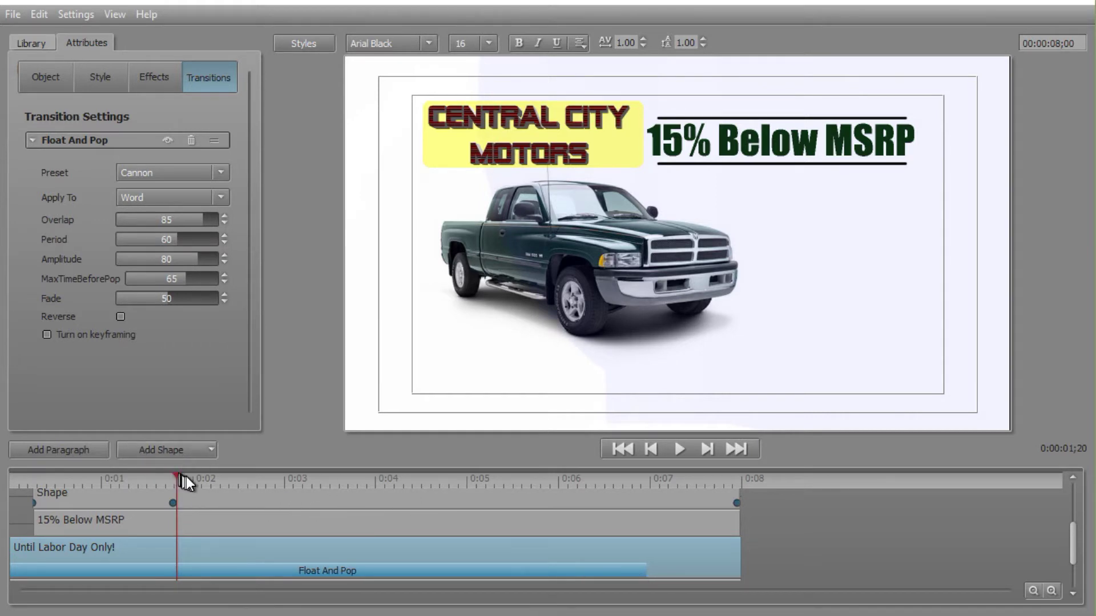
{"action": "left_click_drag", "start_coordinate": [176, 473], "coordinate": [11, 502]}
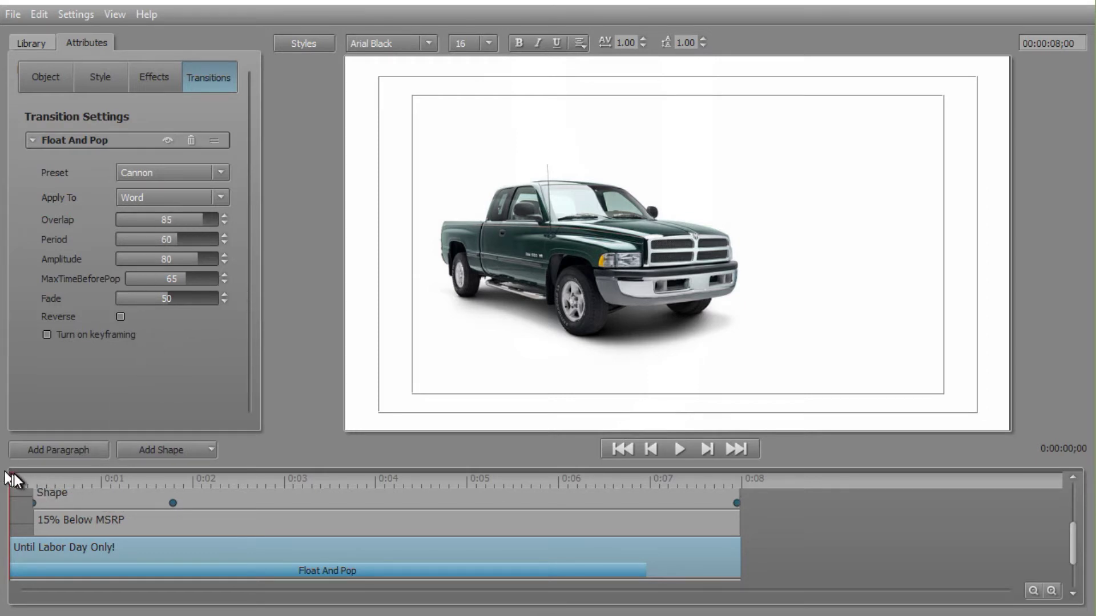
{"action": "left_click_drag", "start_coordinate": [11, 476], "coordinate": [305, 567]}
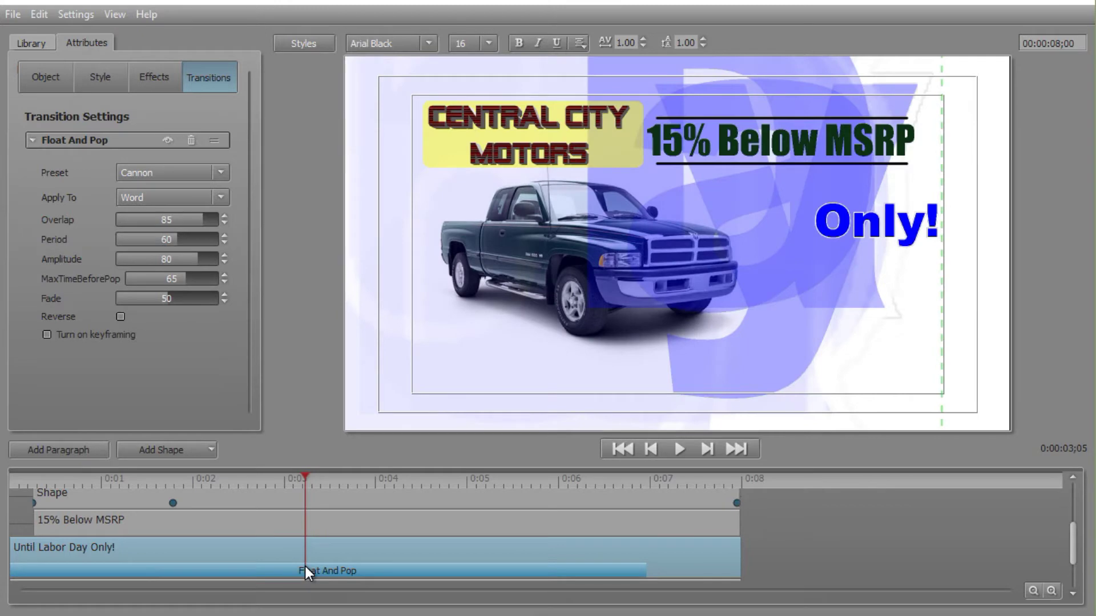
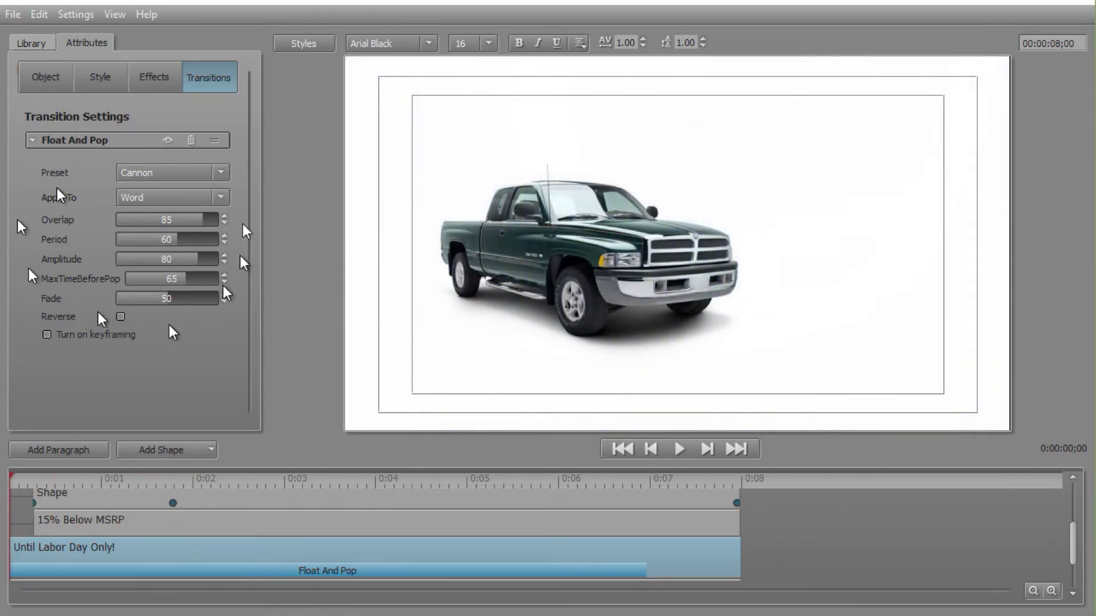
- Switch the Float And Pop preset to Drop In and scrub from the timeline start to preview it
{"action": "left_click", "coordinate": [220, 174]}
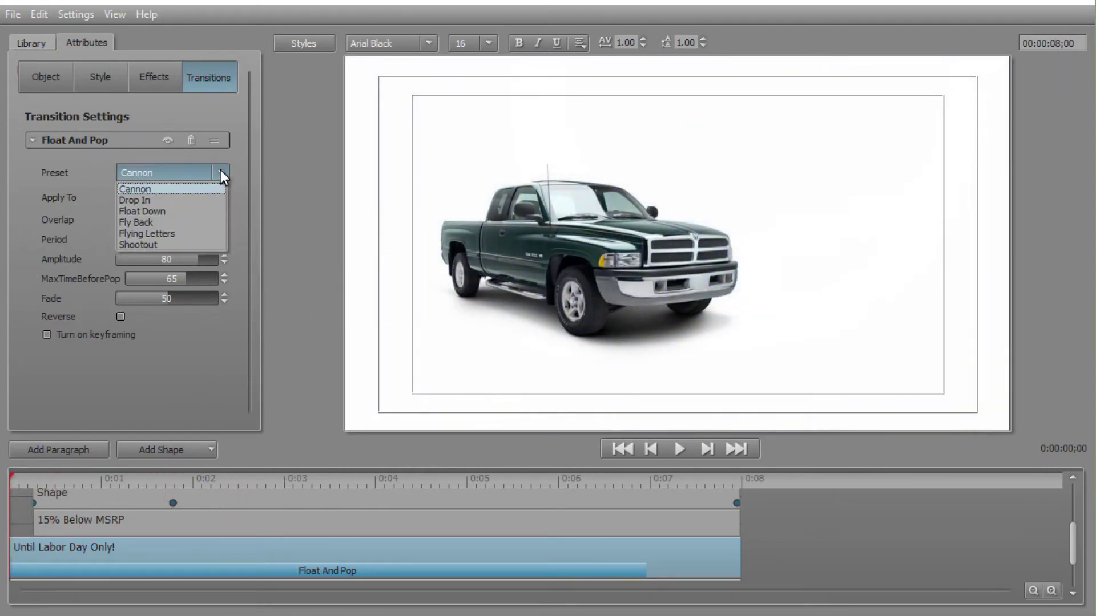
{"action": "left_click", "coordinate": [171, 198]}
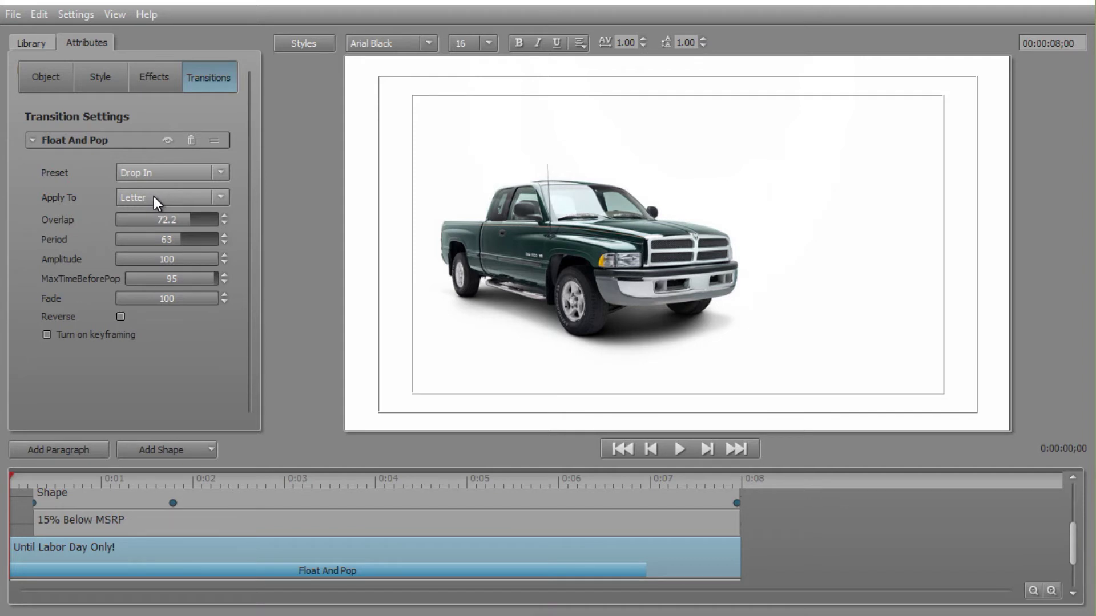
{"action": "left_click_drag", "start_coordinate": [11, 475], "coordinate": [11, 559]}
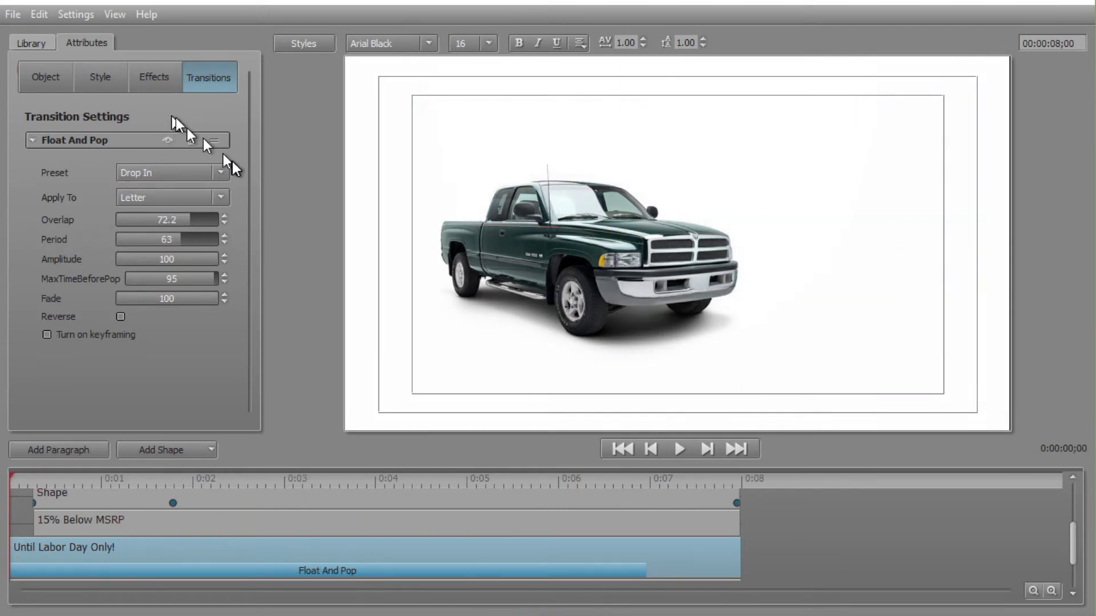
- Switch the Float And Pop preset to Float Down and scrub through the timeline to preview the line animation
{"action": "left_click", "coordinate": [221, 171]}
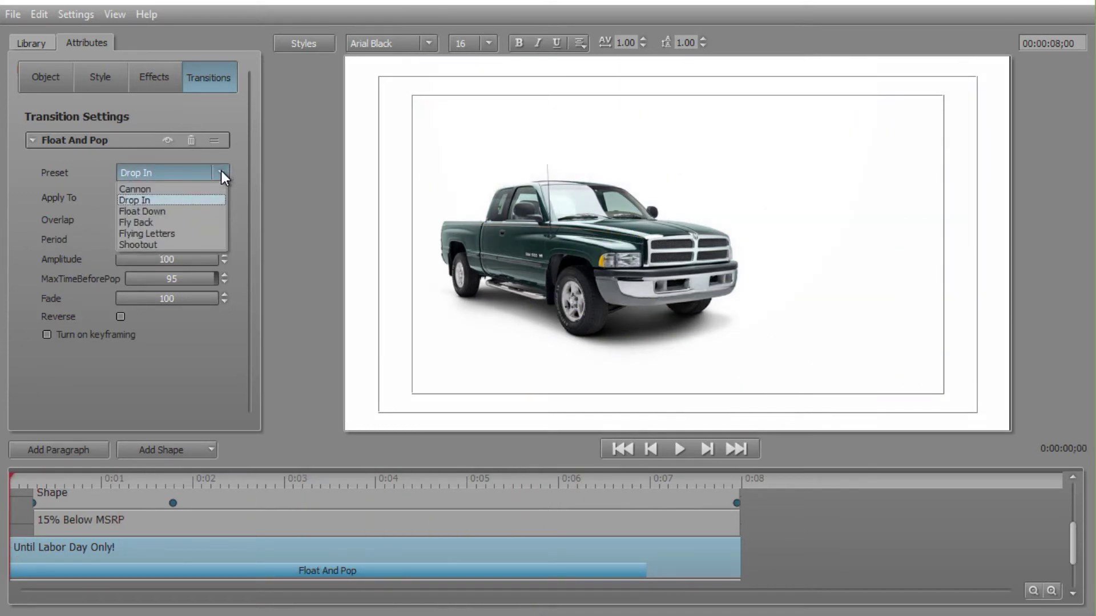
{"action": "left_click", "coordinate": [196, 210]}
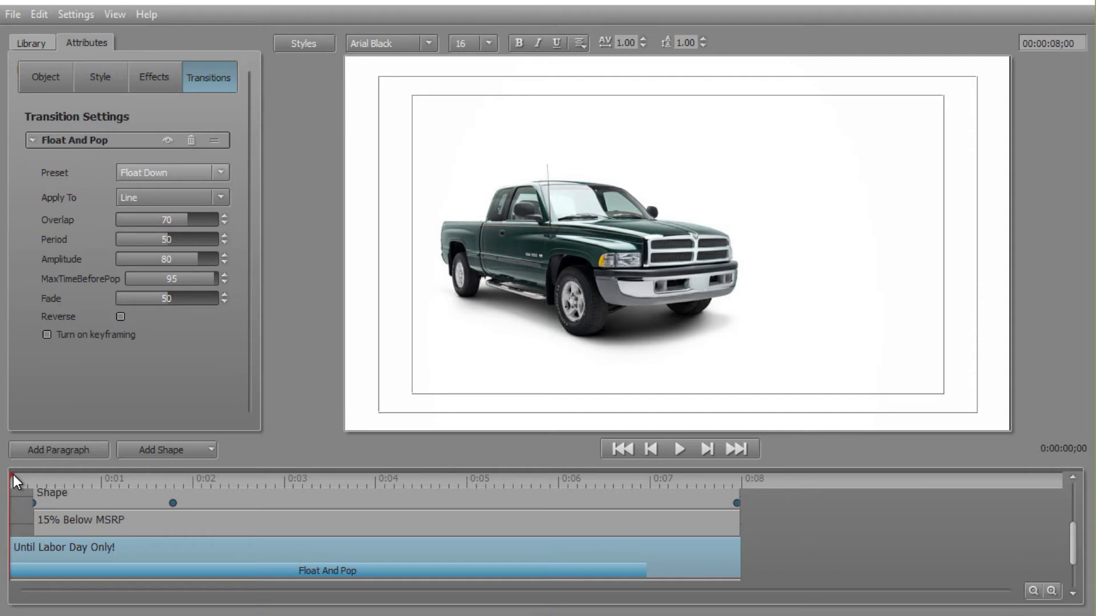
{"action": "left_click_drag", "start_coordinate": [12, 475], "coordinate": [13, 550]}
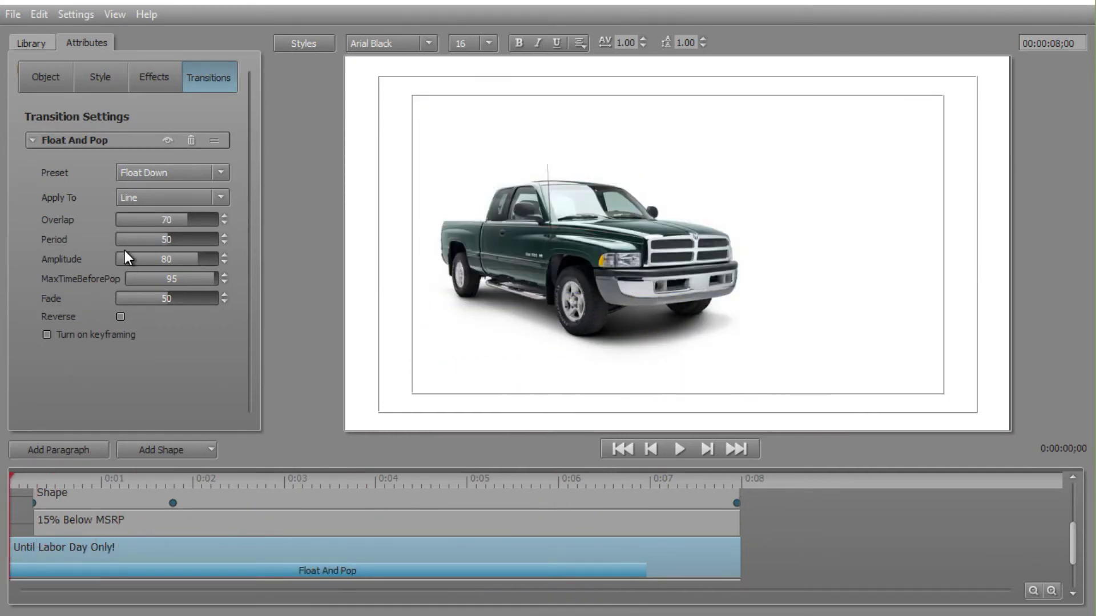
- Change the transition preset to Fly Back, then scrub the timeline and play the title to preview it
{"action": "left_click", "coordinate": [218, 170]}
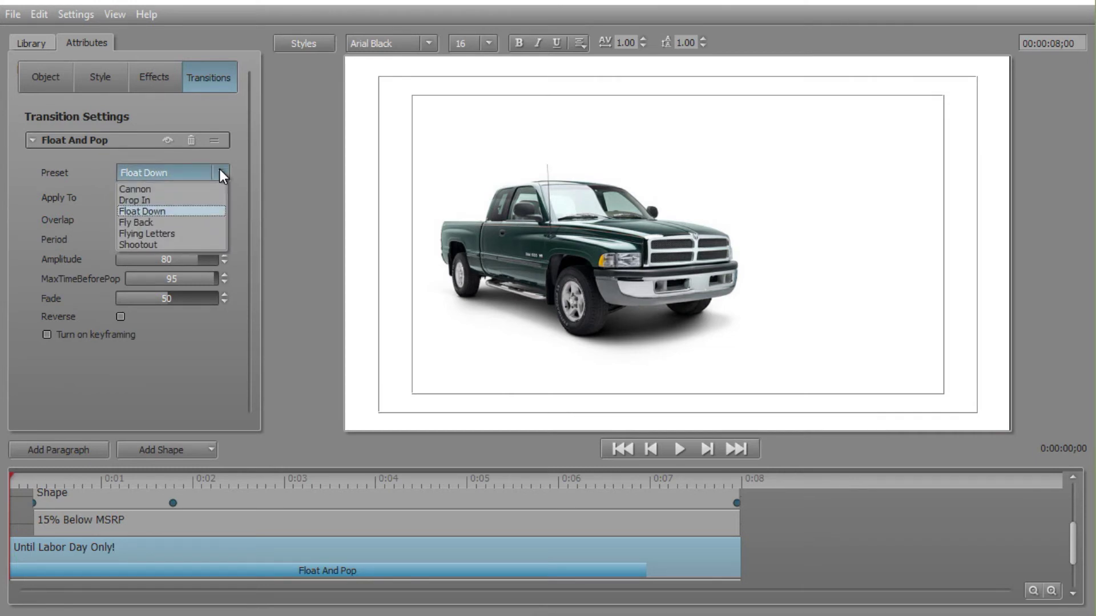
{"action": "left_click", "coordinate": [205, 222]}
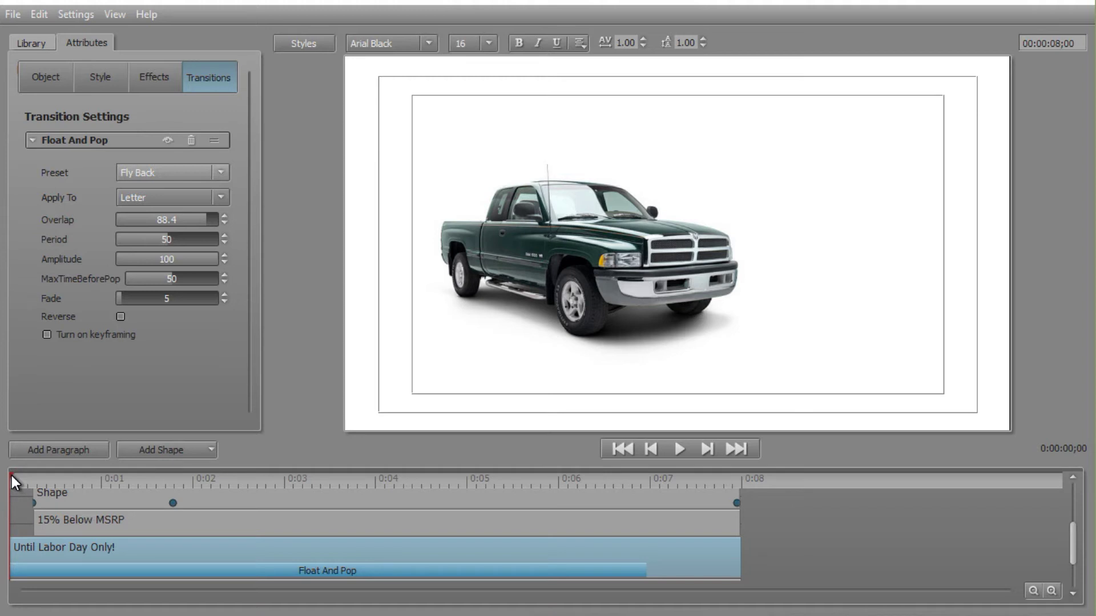
{"action": "left_click_drag", "start_coordinate": [12, 474], "coordinate": [763, 552]}
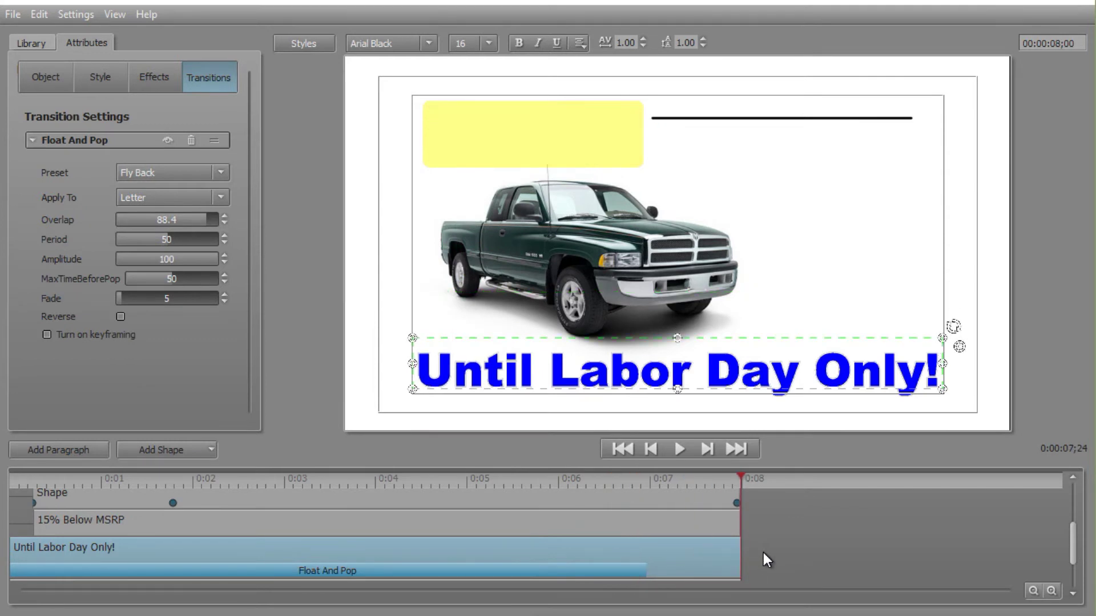
{"action": "left_click", "coordinate": [677, 451]}
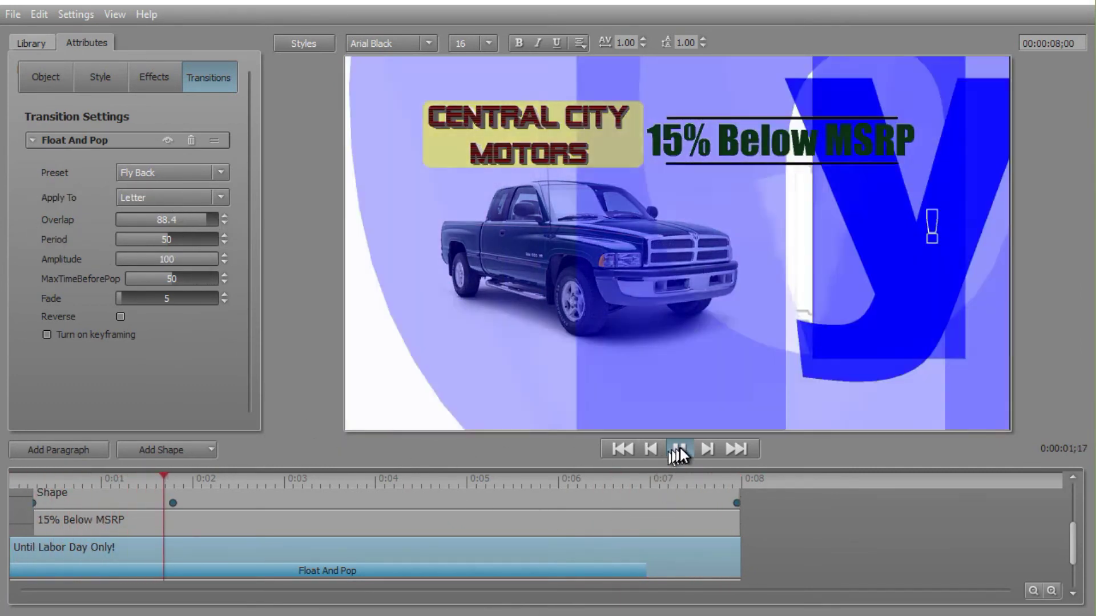
{"action": "left_click", "coordinate": [679, 451]}
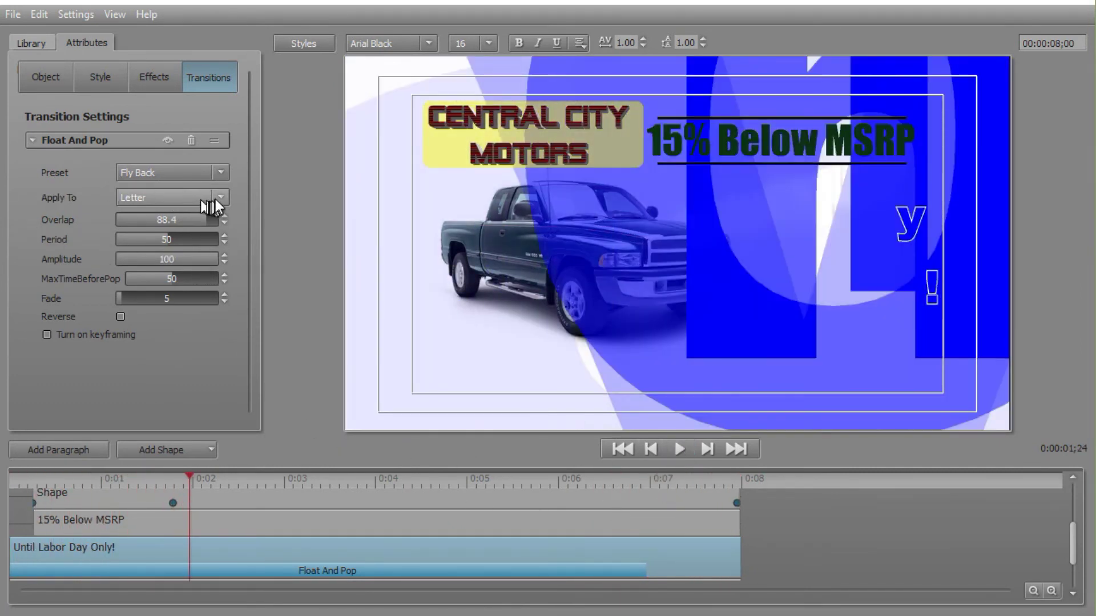
- Change the transition preset to Flying Letters and scrub the timeline to preview the effect
{"action": "left_click", "coordinate": [221, 174]}
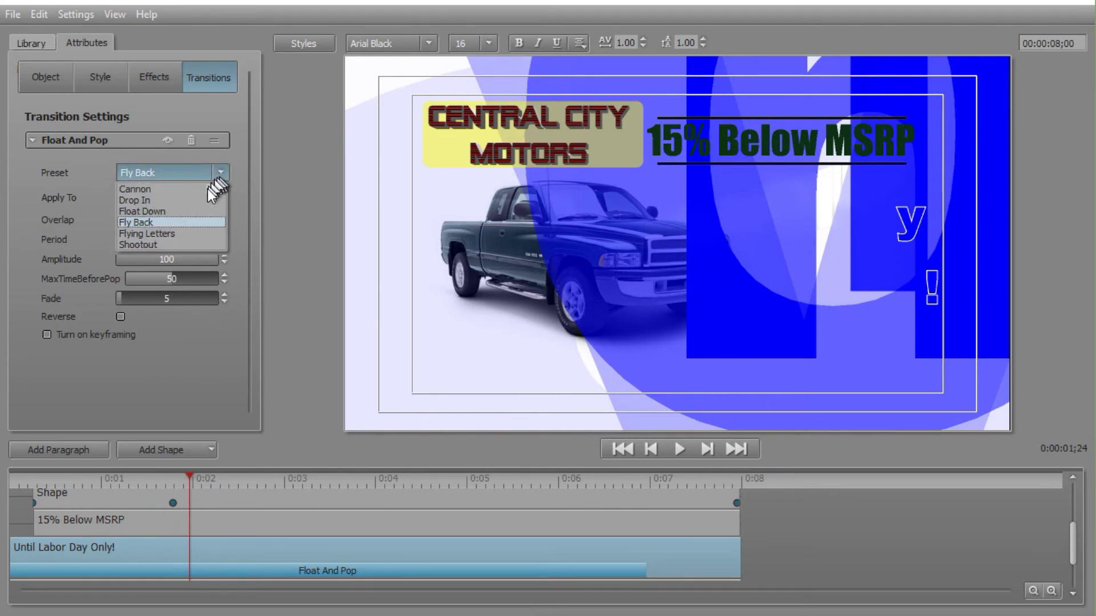
{"action": "left_click", "coordinate": [187, 234]}
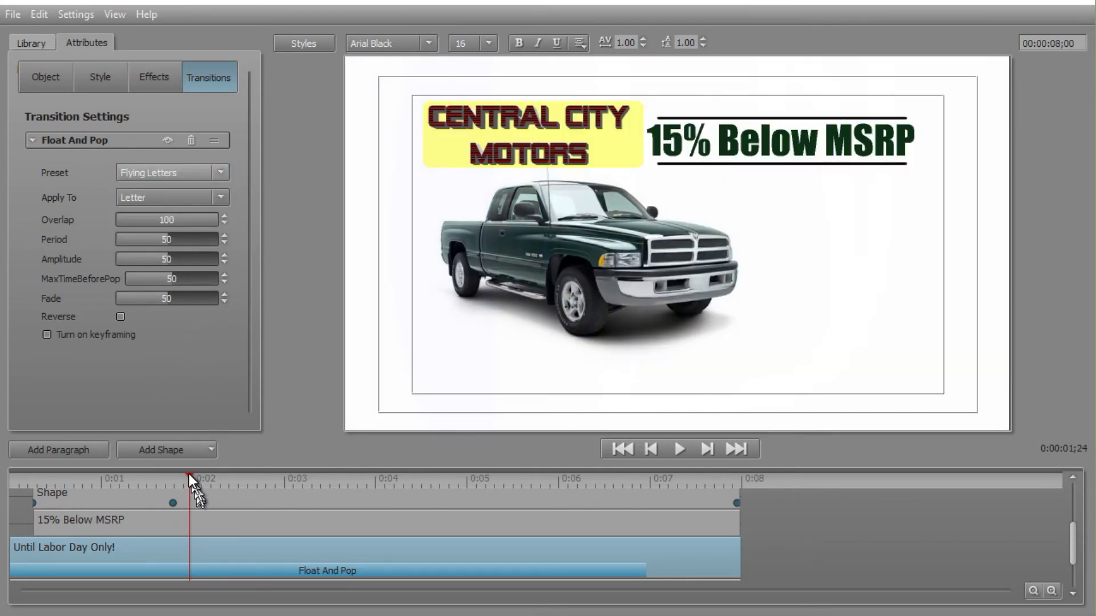
{"action": "left_click_drag", "start_coordinate": [188, 476], "coordinate": [80, 515]}
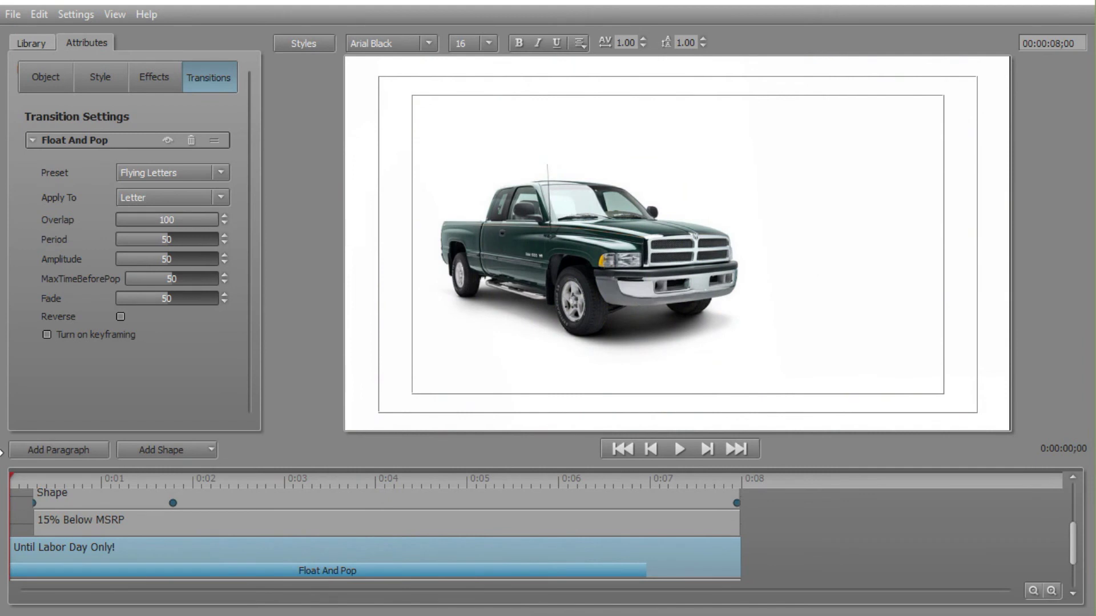
- Change the transition preset to Shootout and scrub from the start past 0:05 to preview it
{"action": "left_click", "coordinate": [171, 172]}
{"action": "left_click", "coordinate": [183, 246]}
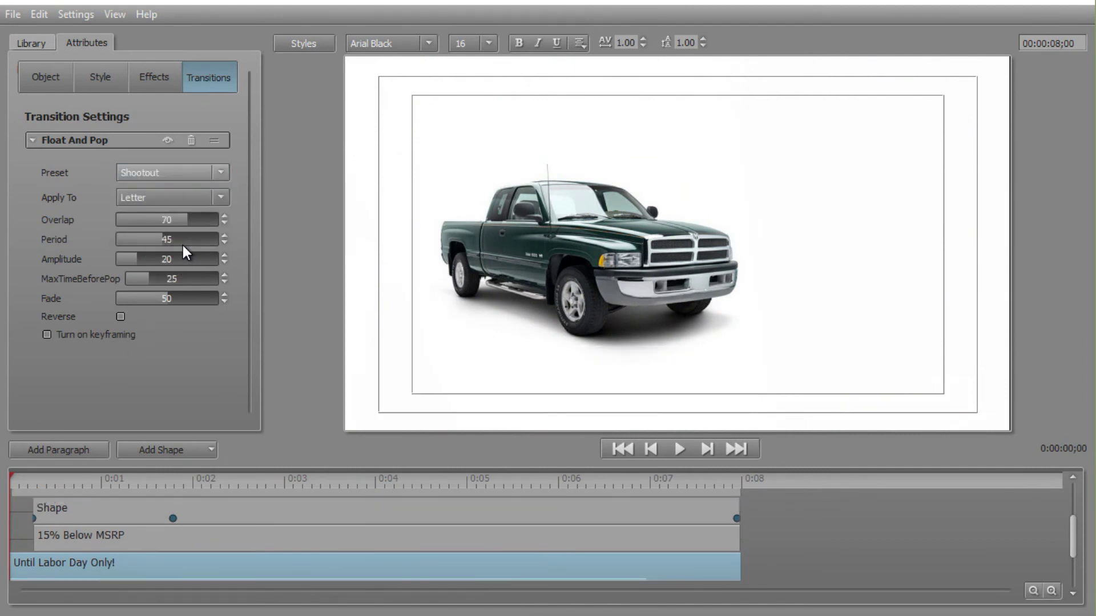
{"action": "left_click_drag", "start_coordinate": [11, 473], "coordinate": [501, 494]}
- Shorten the Float And Pop transition to about 2 seconds, play the title, and shorten it further to about 1.2 seconds
{"action": "scroll", "coordinate": [569, 518], "scroll_direction": "down", "scroll_amount": 2}
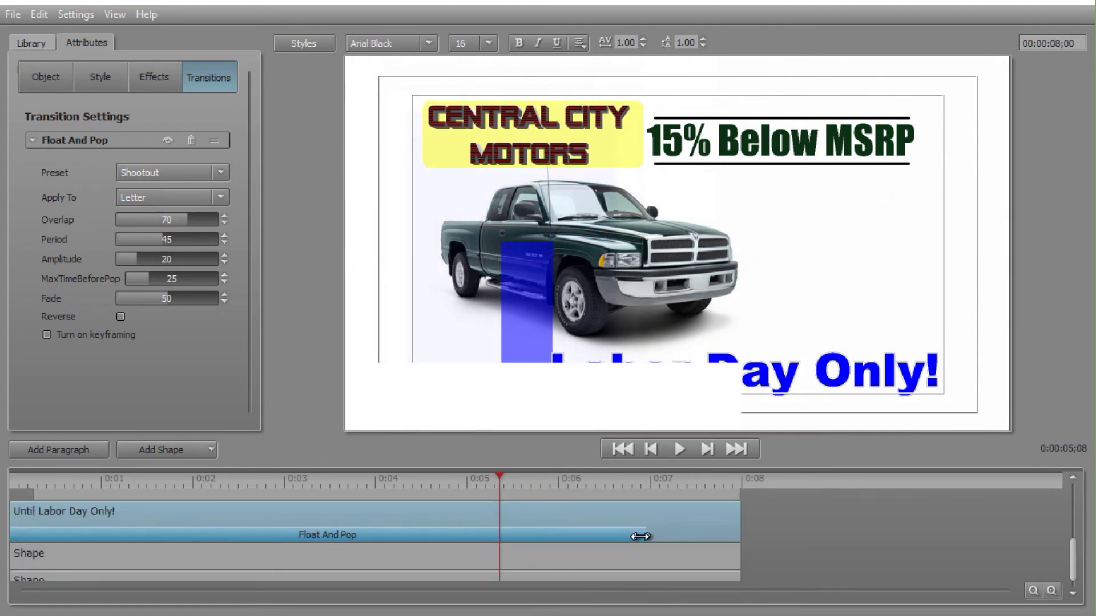
{"action": "left_click_drag", "start_coordinate": [643, 535], "coordinate": [186, 548]}
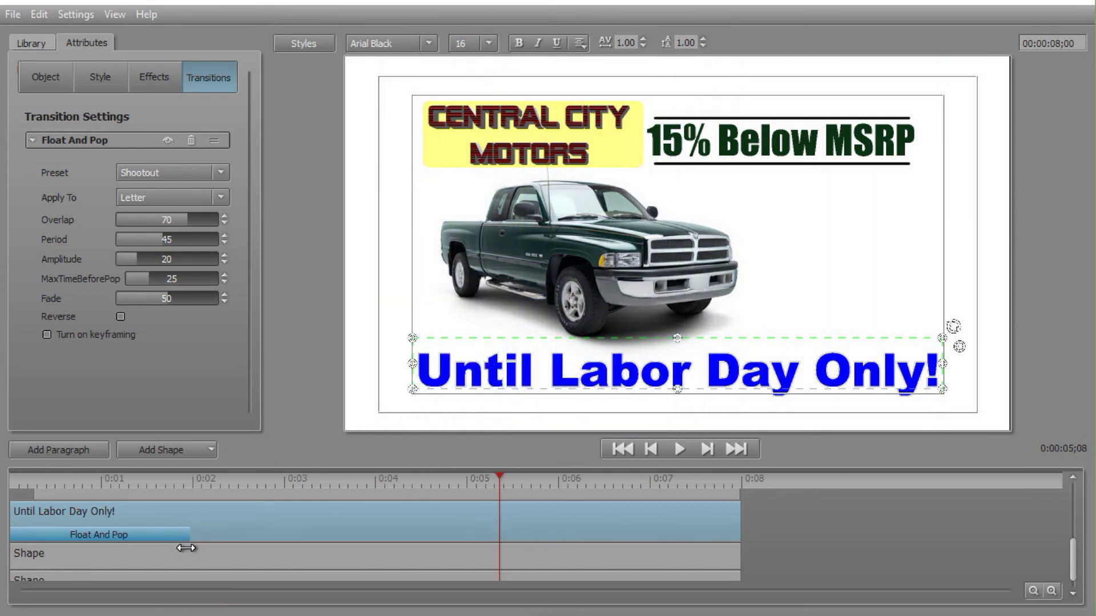
{"action": "left_click", "coordinate": [679, 449]}
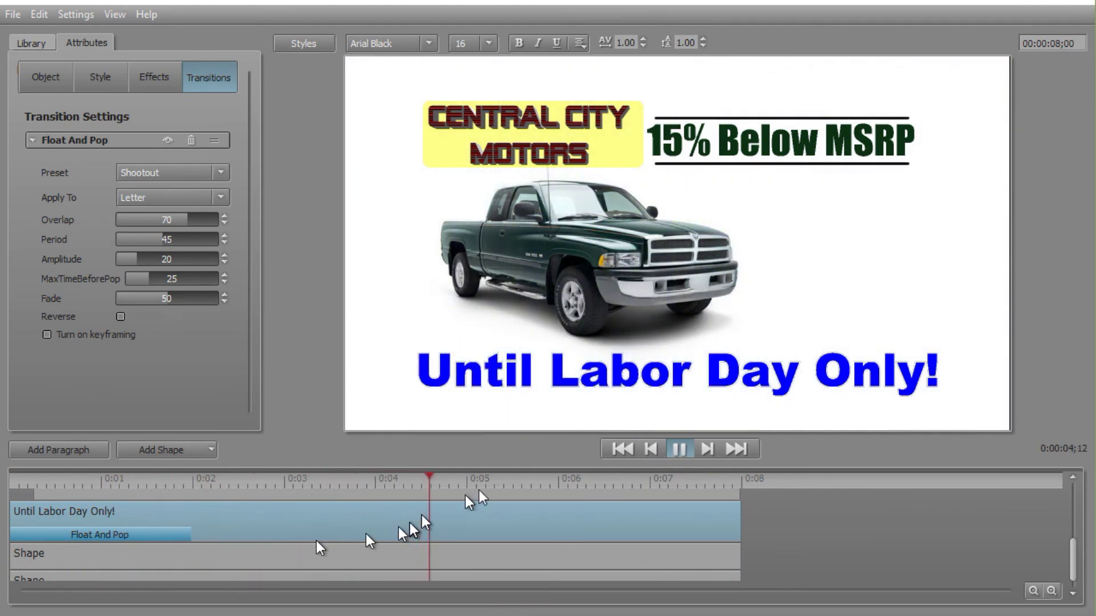
{"action": "left_click_drag", "start_coordinate": [191, 535], "coordinate": [118, 538]}
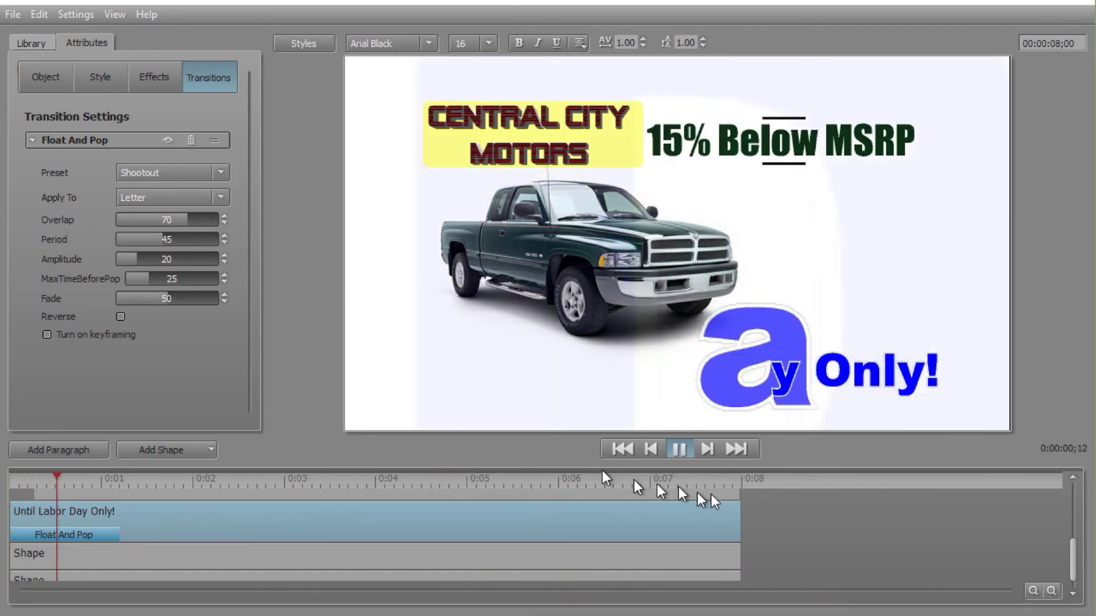
- Try the Flying Letters and Fly Back presets on the shortened transition while the title keeps playing
{"action": "left_click", "coordinate": [220, 172]}
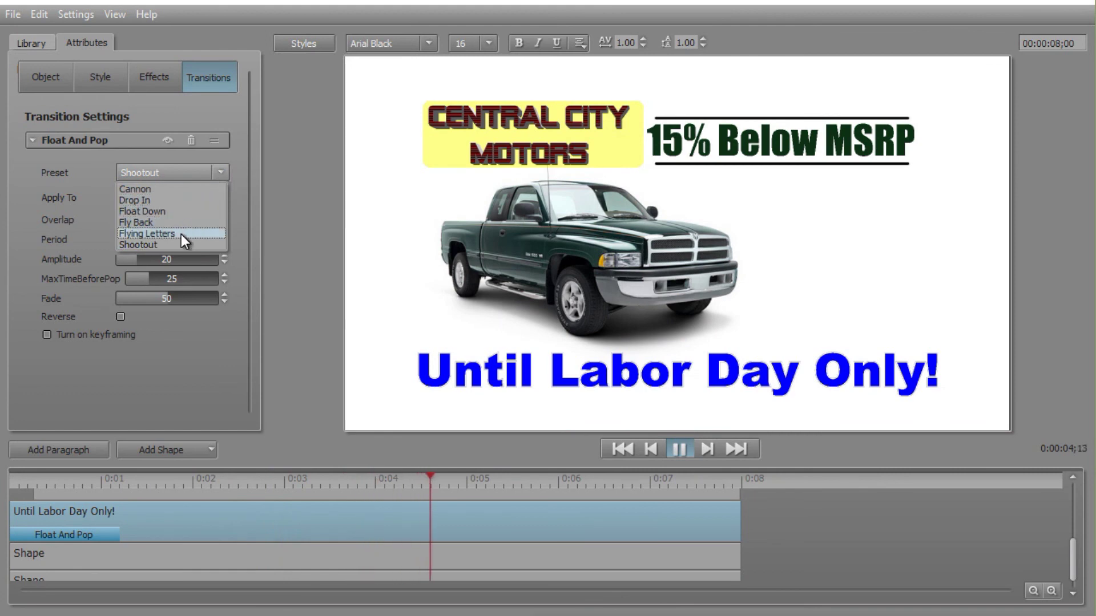
{"action": "left_click", "coordinate": [180, 234]}
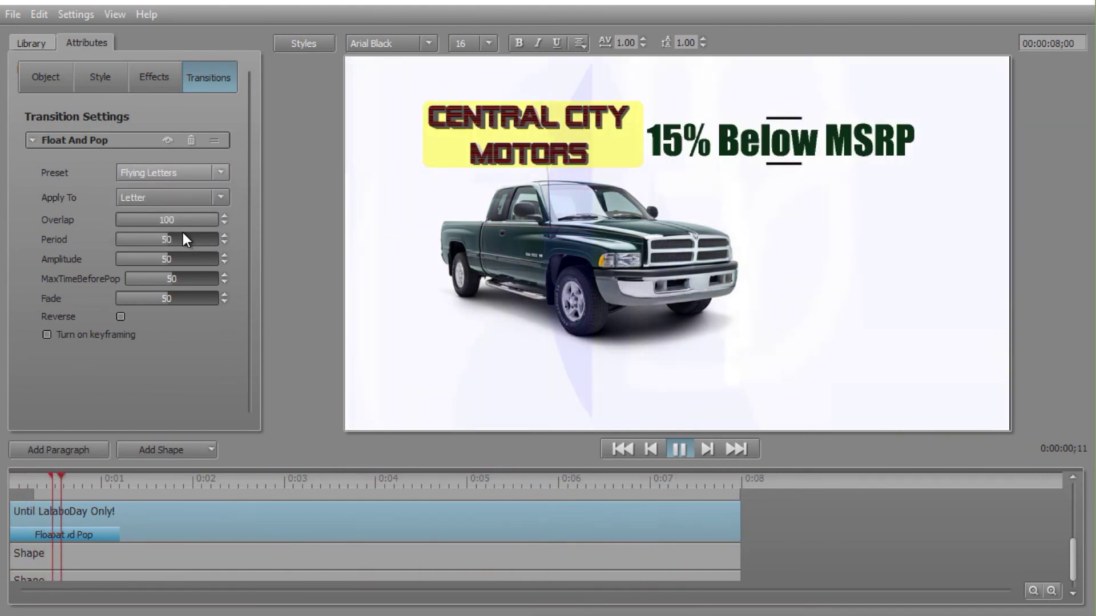
{"action": "left_click", "coordinate": [221, 167]}
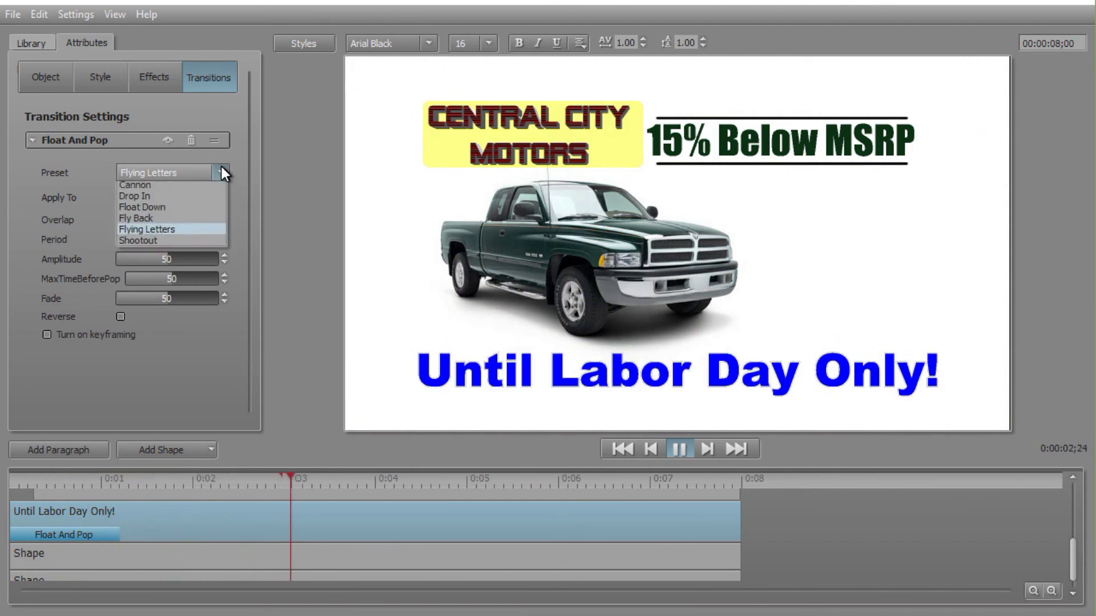
{"action": "left_click", "coordinate": [194, 222]}
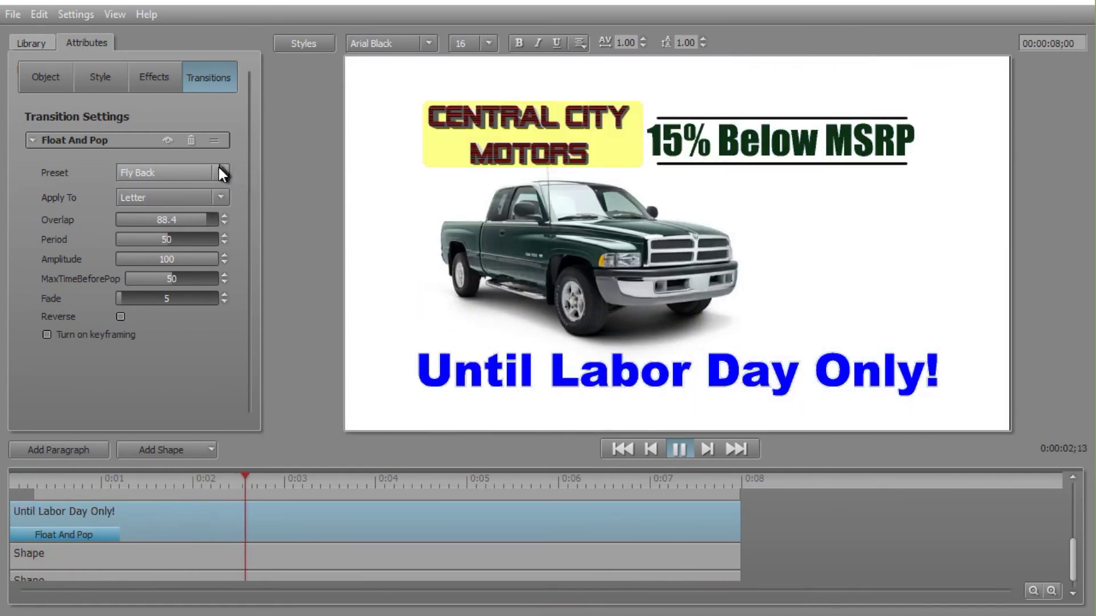
- Set the shortened transition's preset to Float Down, preview it during playback, and stop the playback
{"action": "left_click", "coordinate": [221, 172]}
{"action": "left_click", "coordinate": [193, 210]}
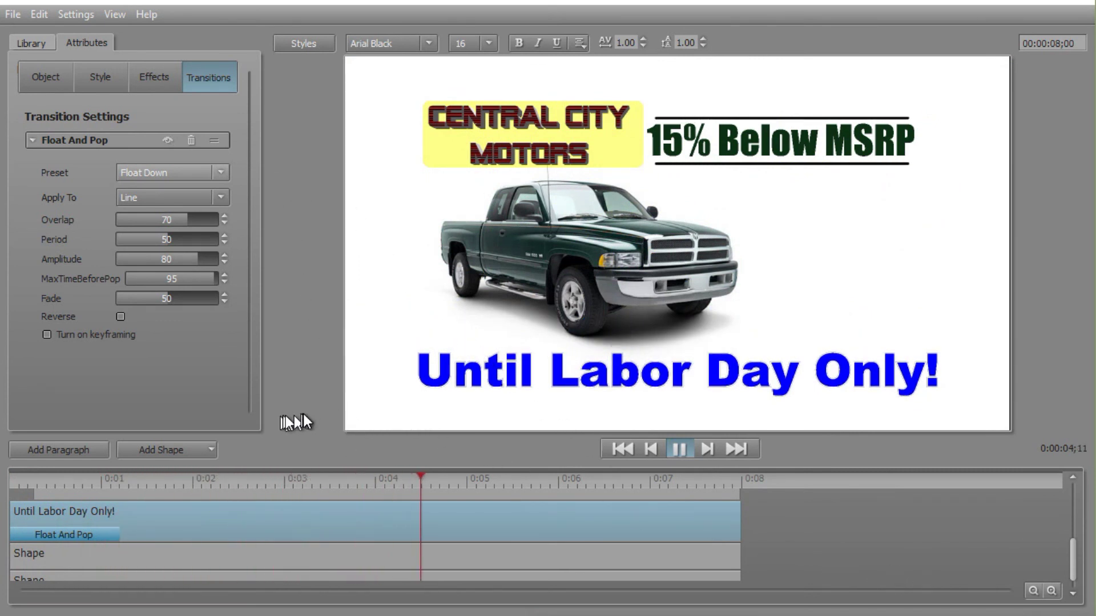
{"action": "left_click", "coordinate": [678, 449]}
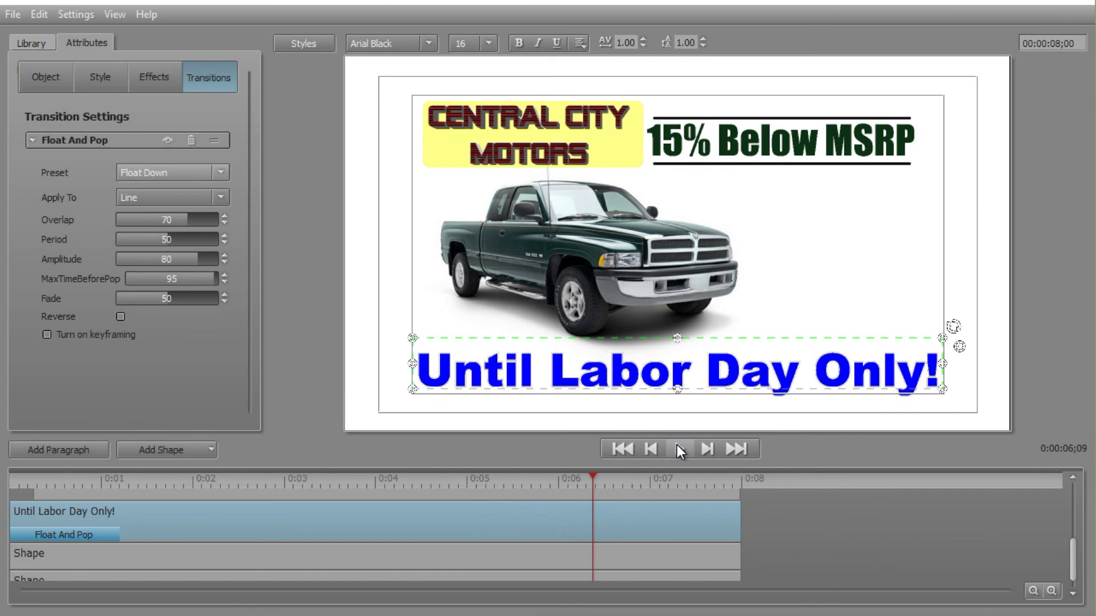